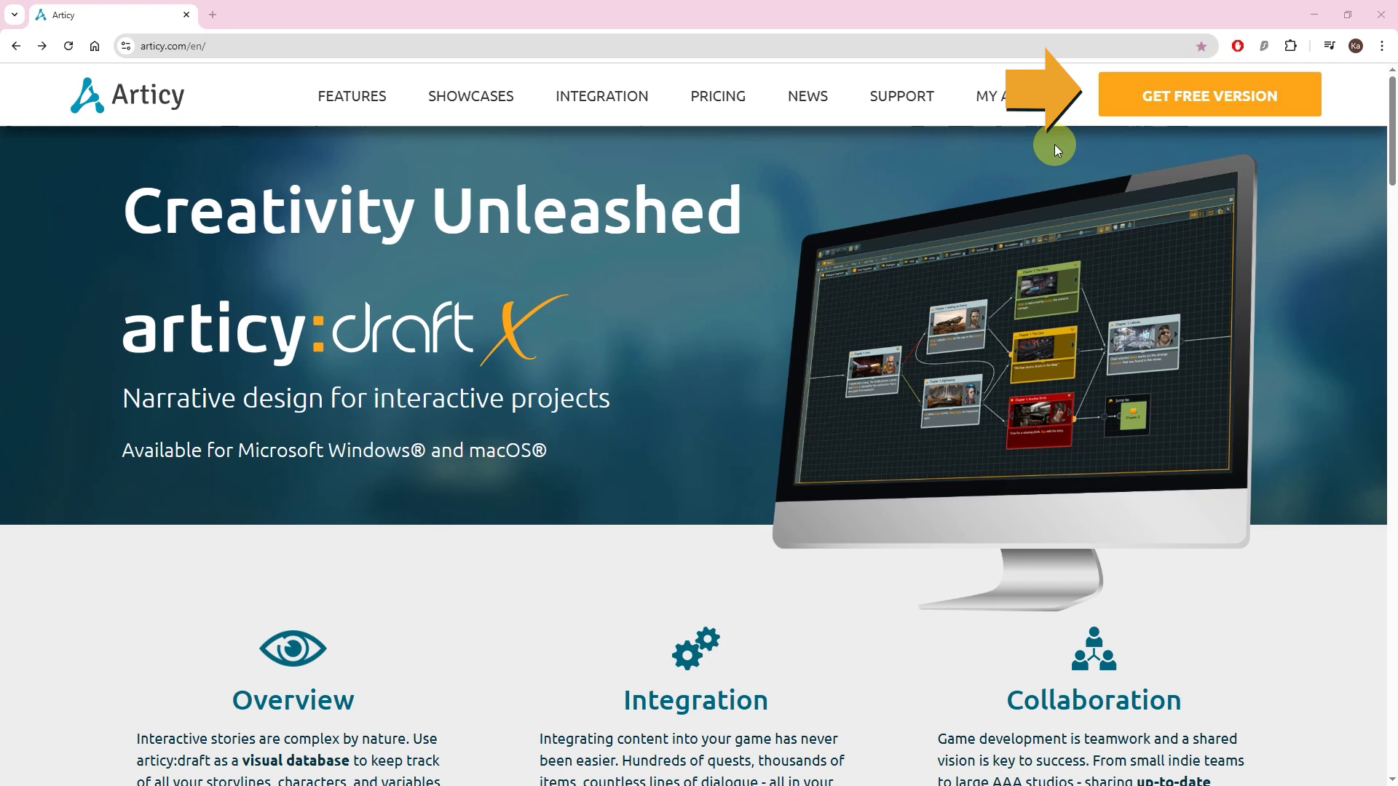
Step: Open the articy:draft X FREE sign-up page and expand its FAQ section
click(1111, 107)
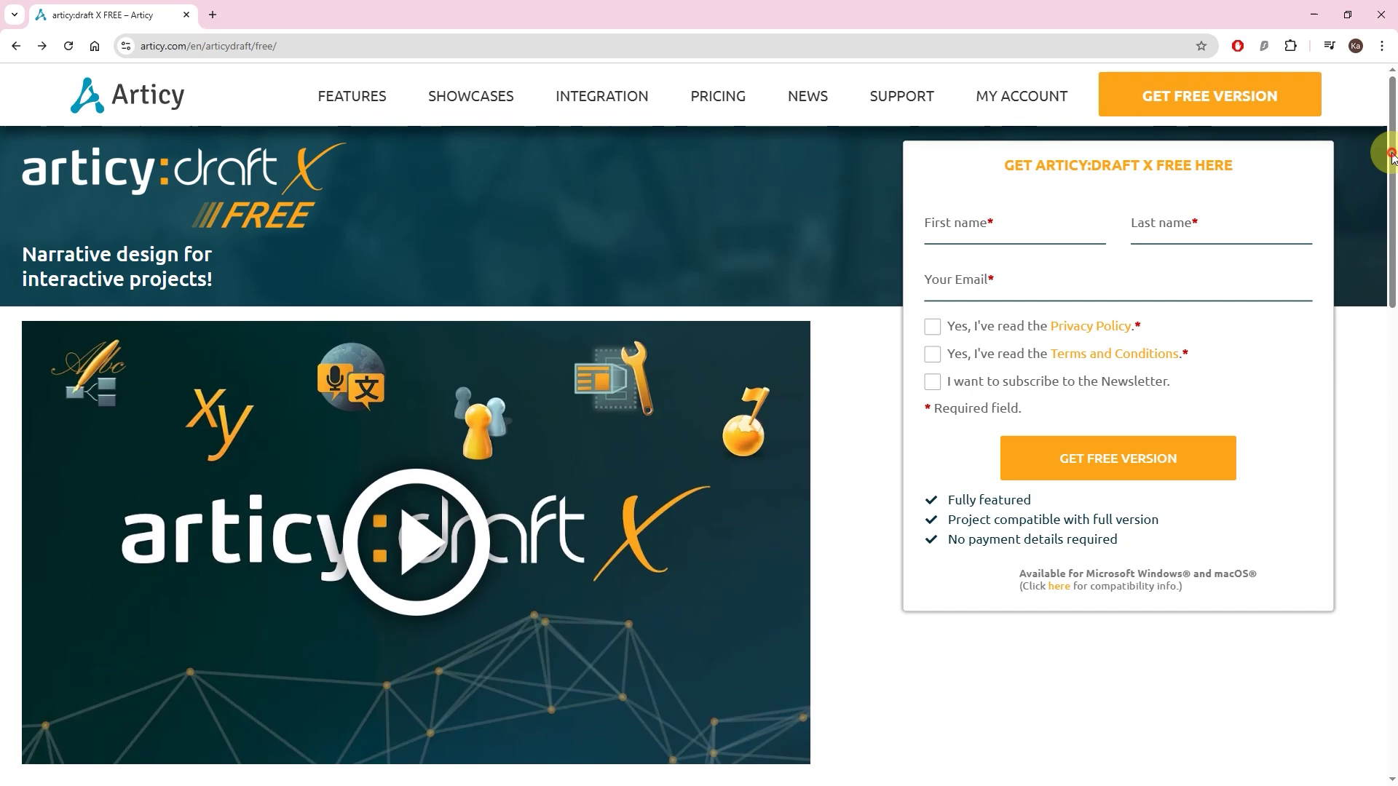
drag(1392, 156, 1393, 550)
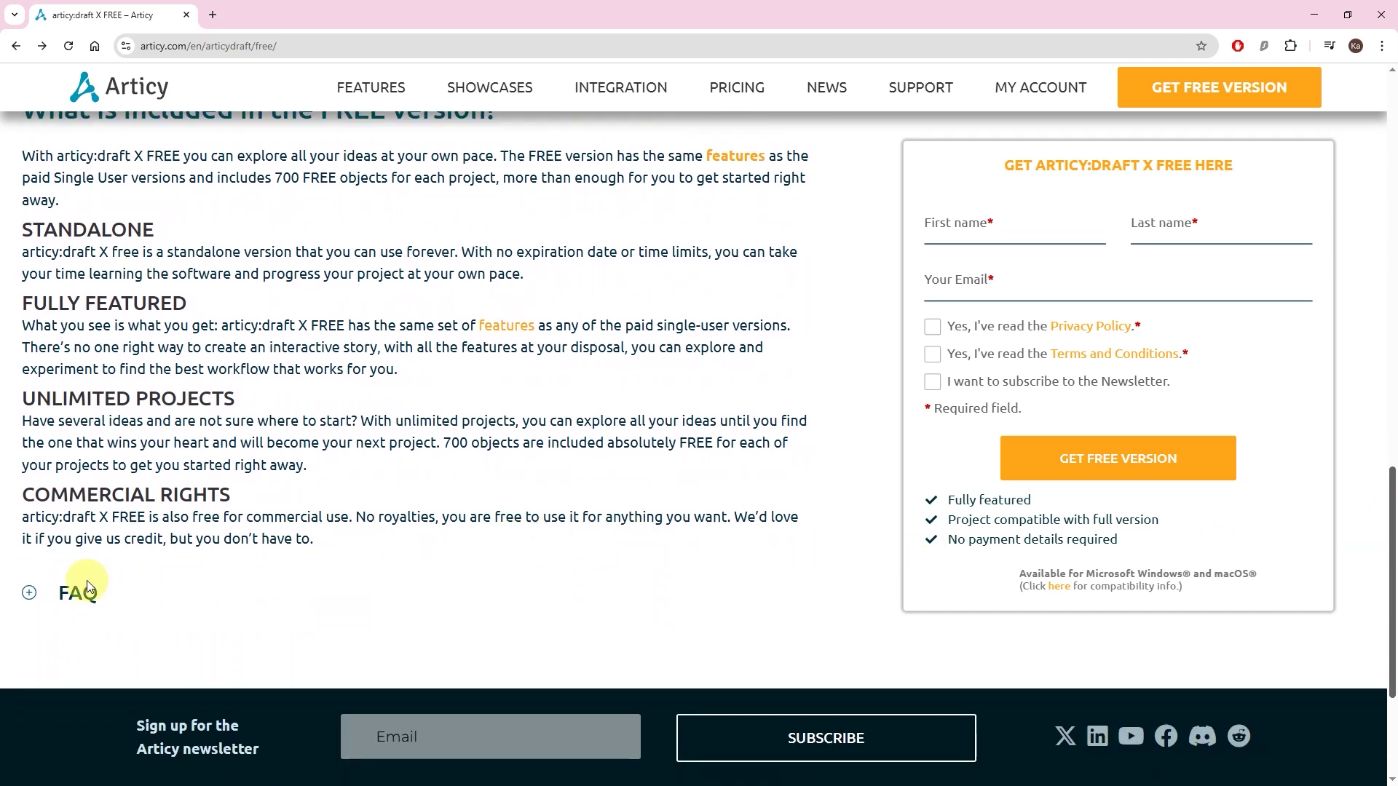
click(29, 593)
scroll(32, 586, down, 3)
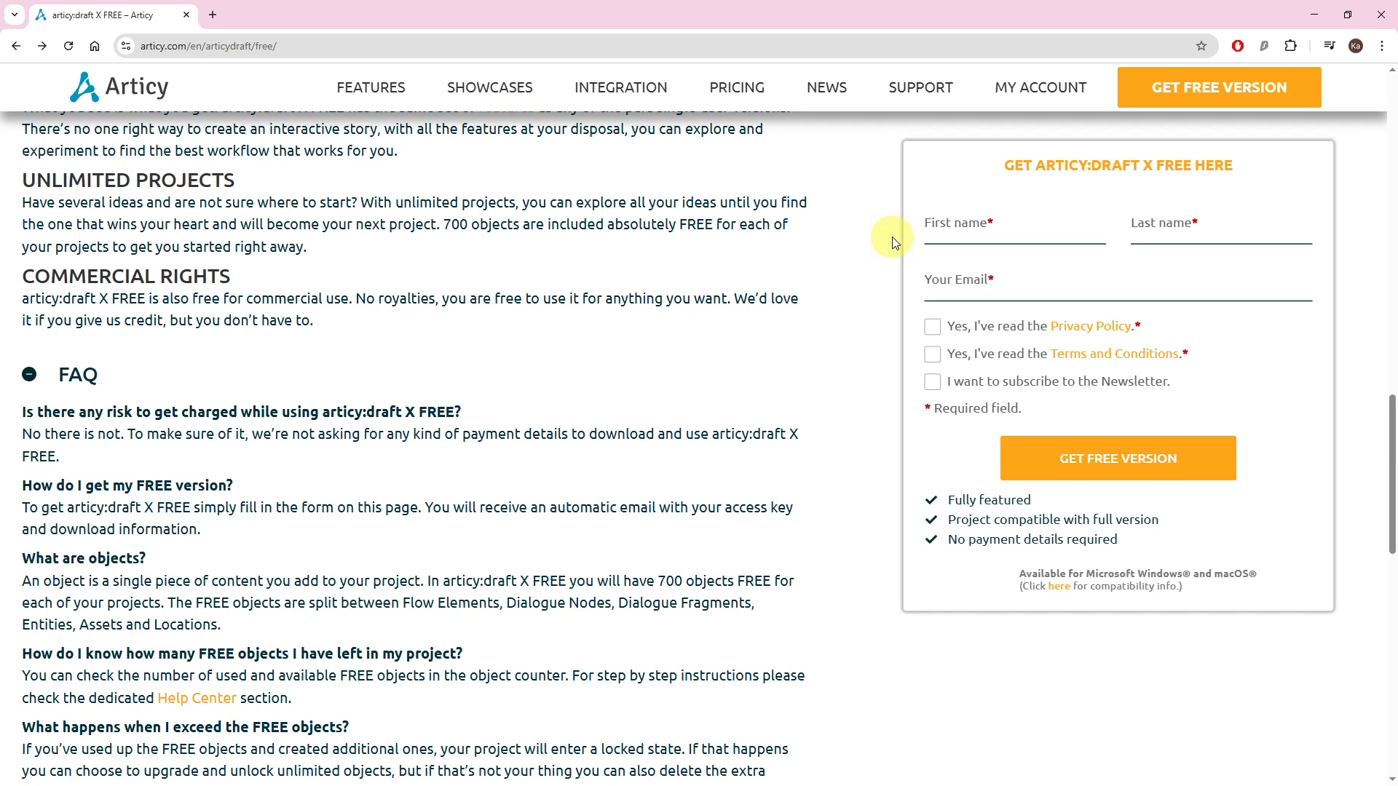
Step: Enter the user's first name, last name and e-mail address in the sign-up form
click(935, 233)
key(Tab)
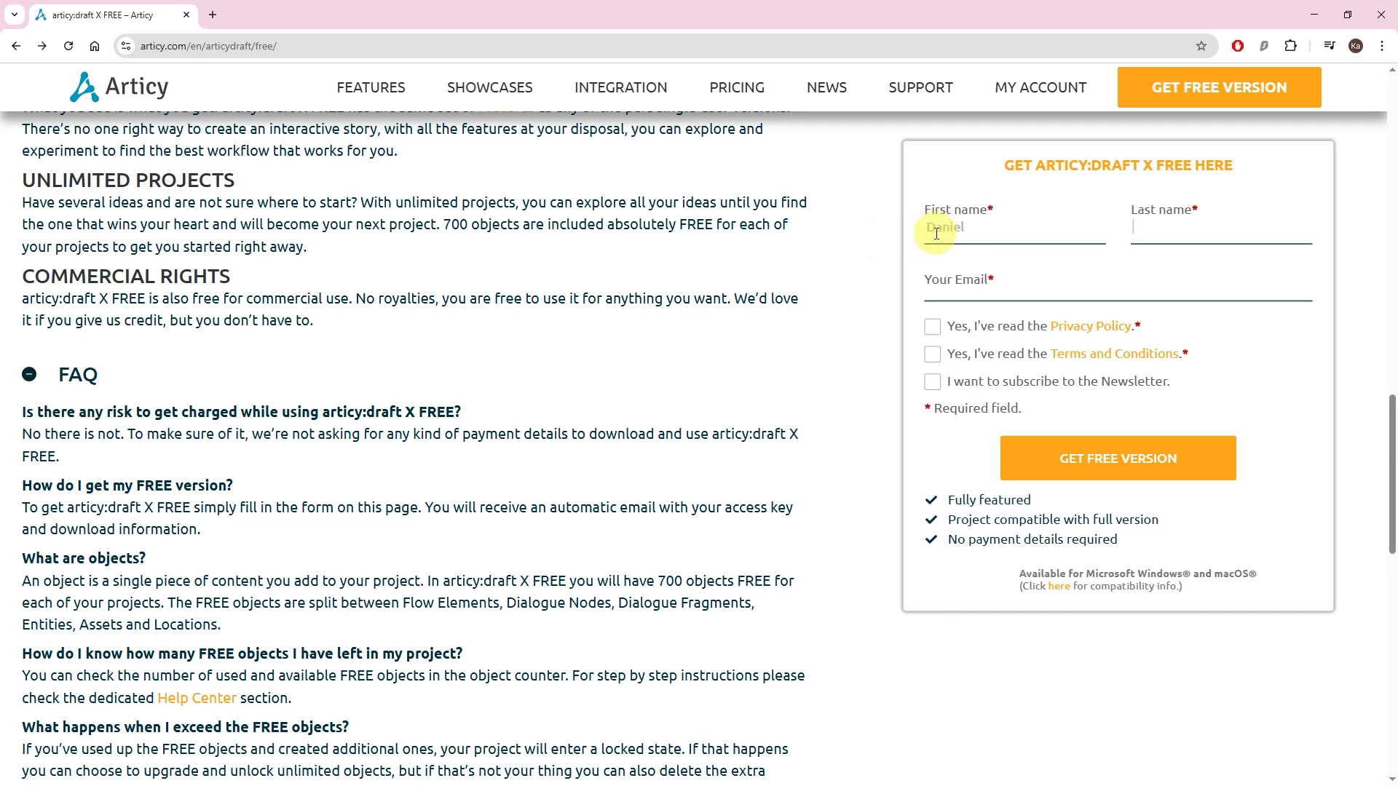
key(Tab)
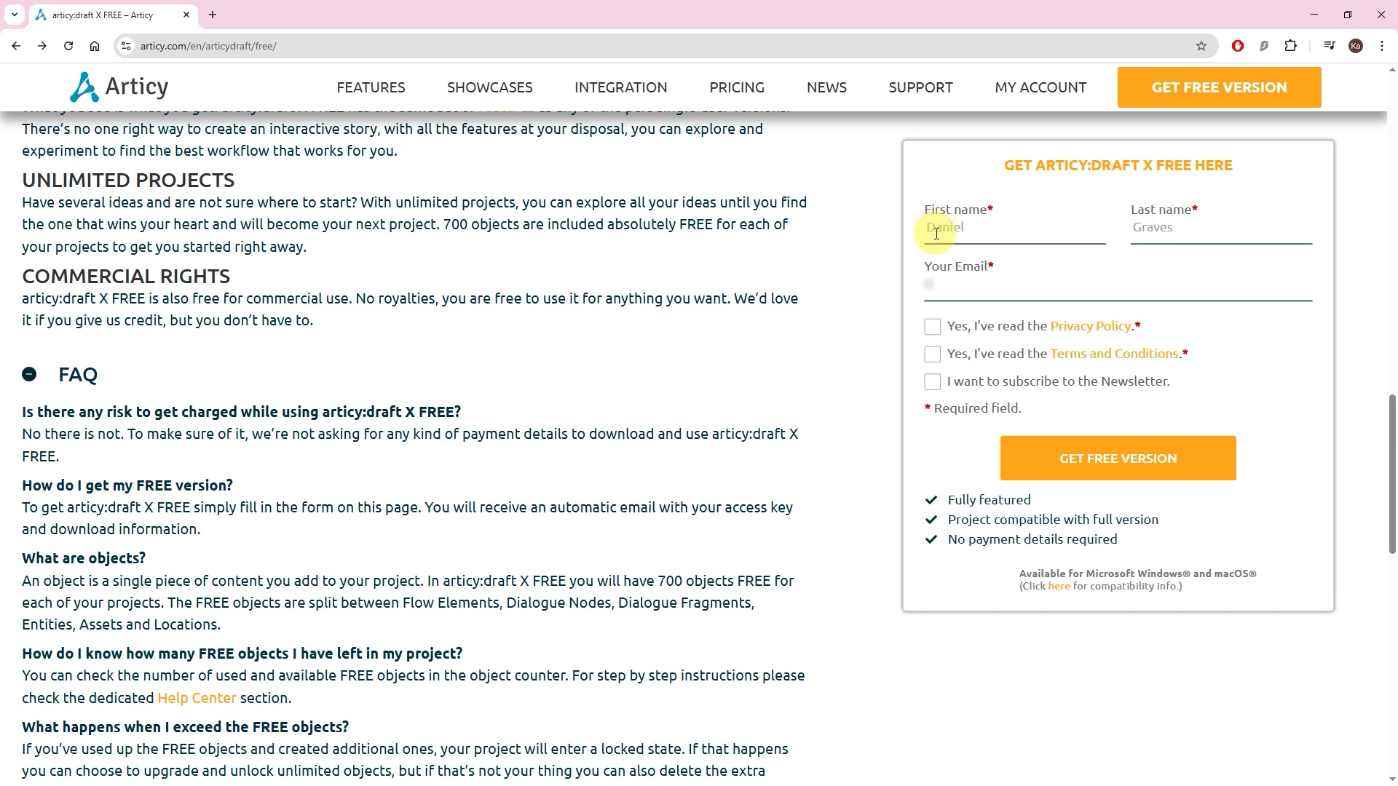
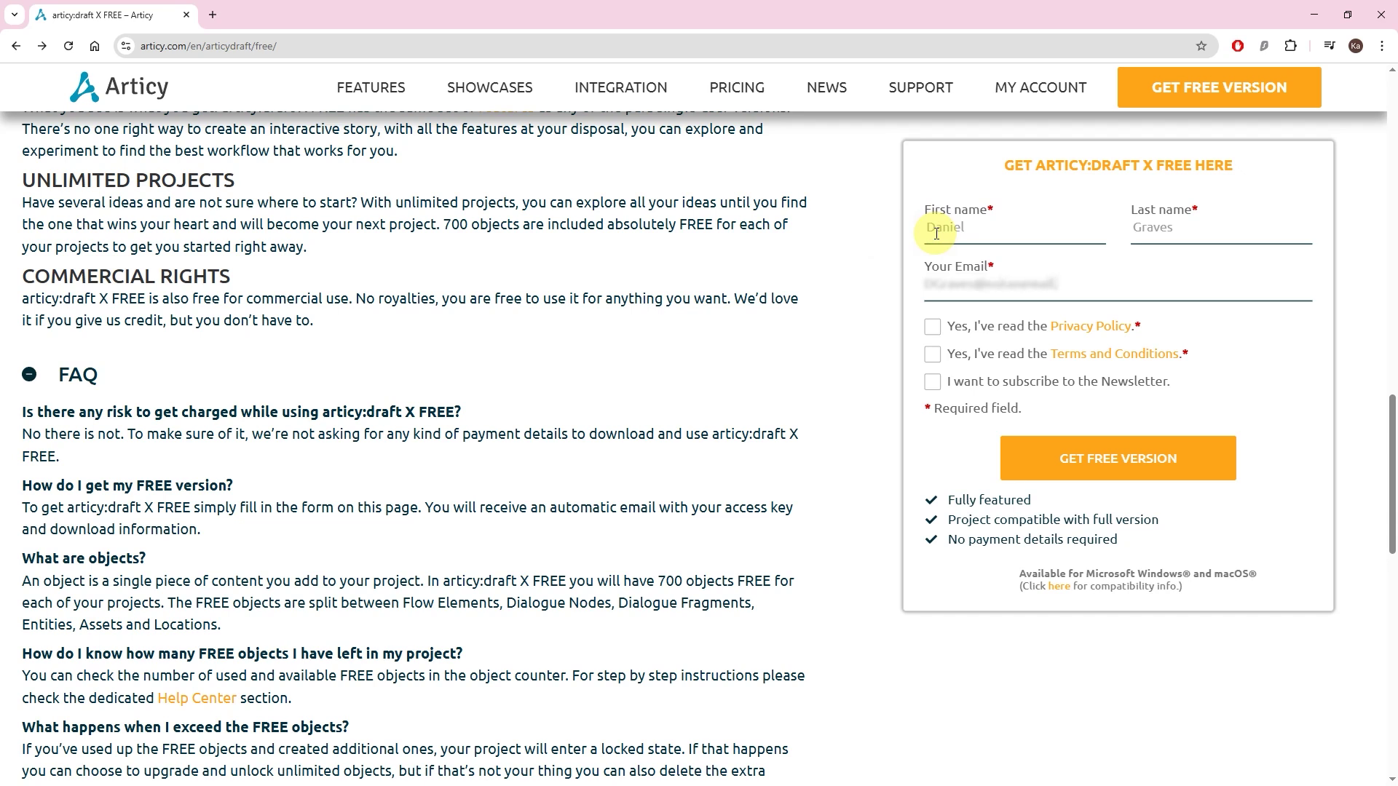
Step: Accept the Privacy Policy and Terms and Conditions, then request the free version
click(933, 329)
click(932, 356)
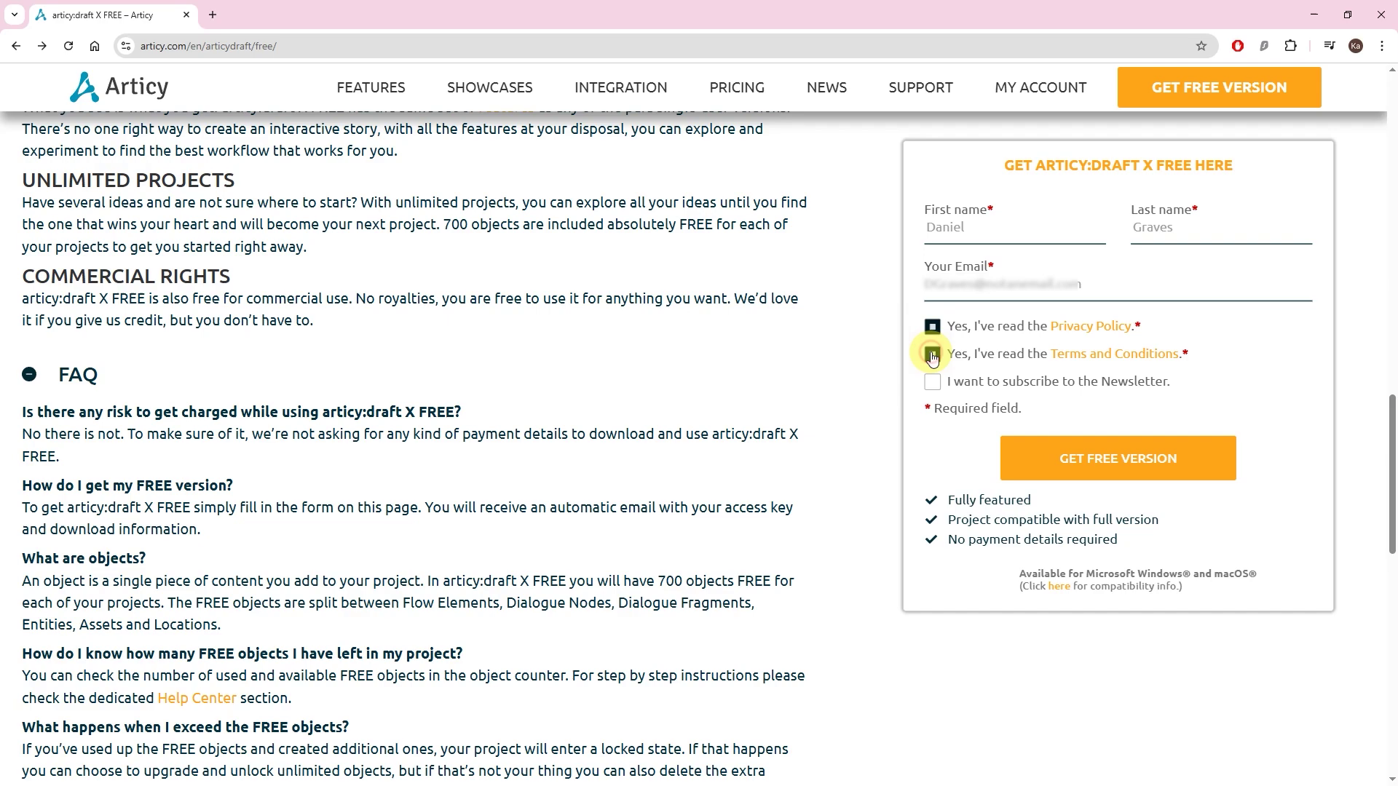
click(1014, 456)
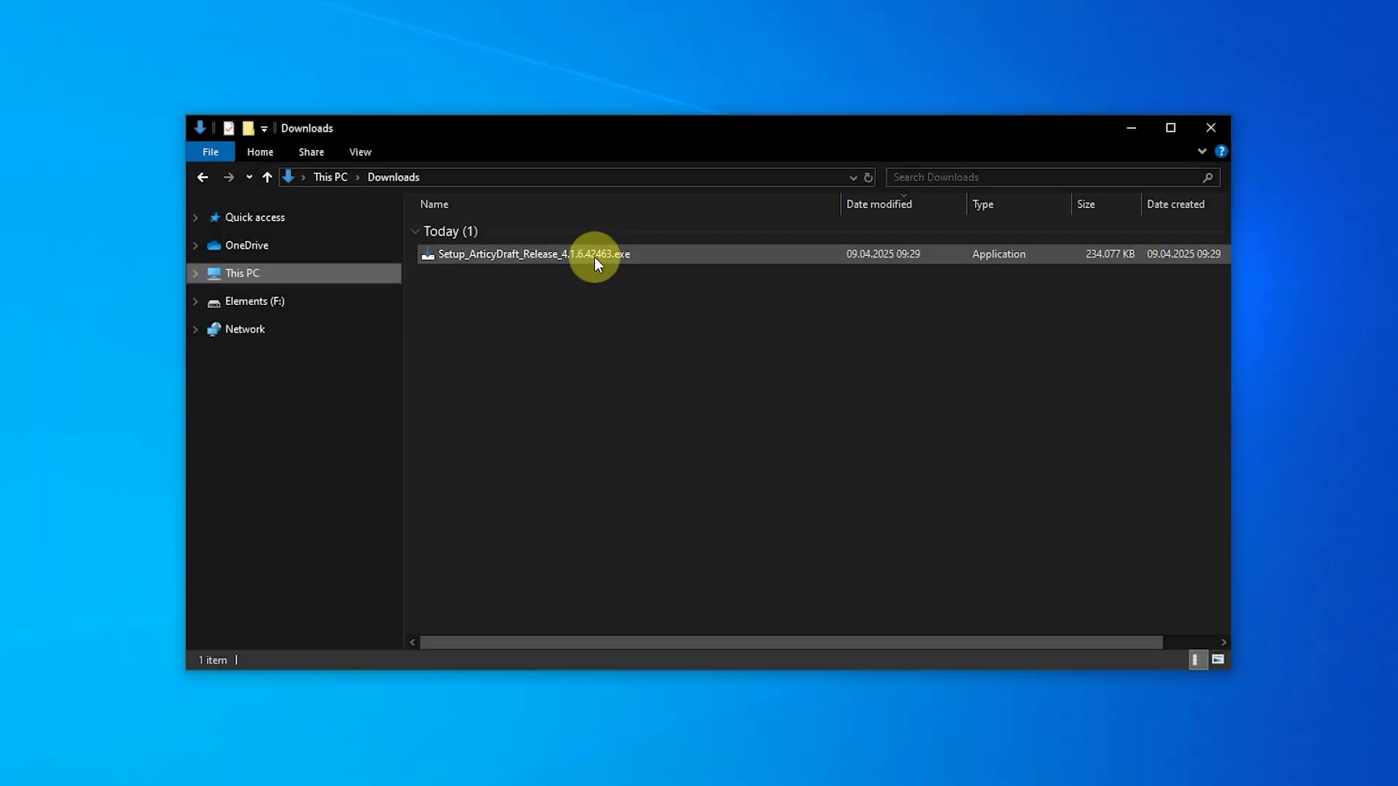
Step: Launch the downloaded articy:draft X Windows setup .exe
double_click(594, 256)
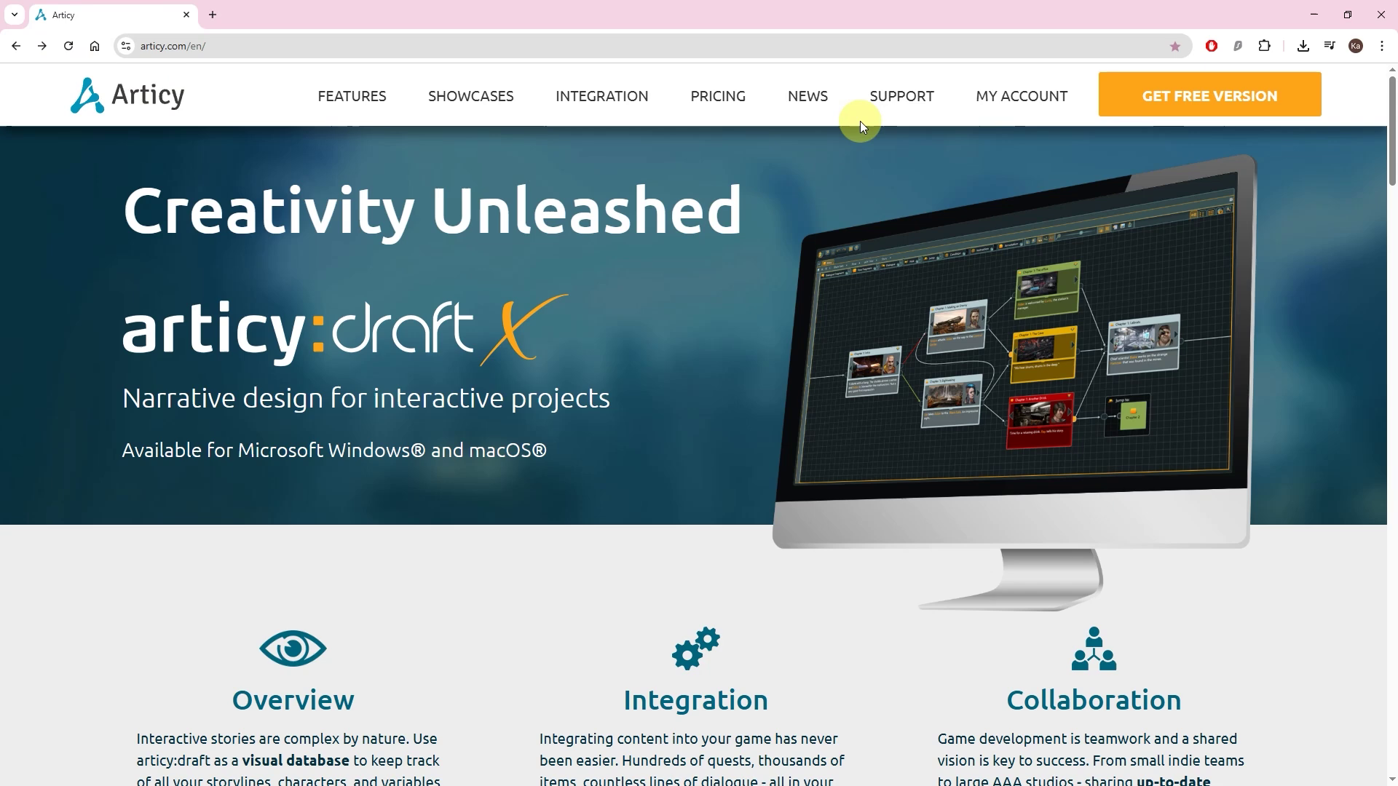
Step: Go to the Support area and open the Downloads page
click(878, 101)
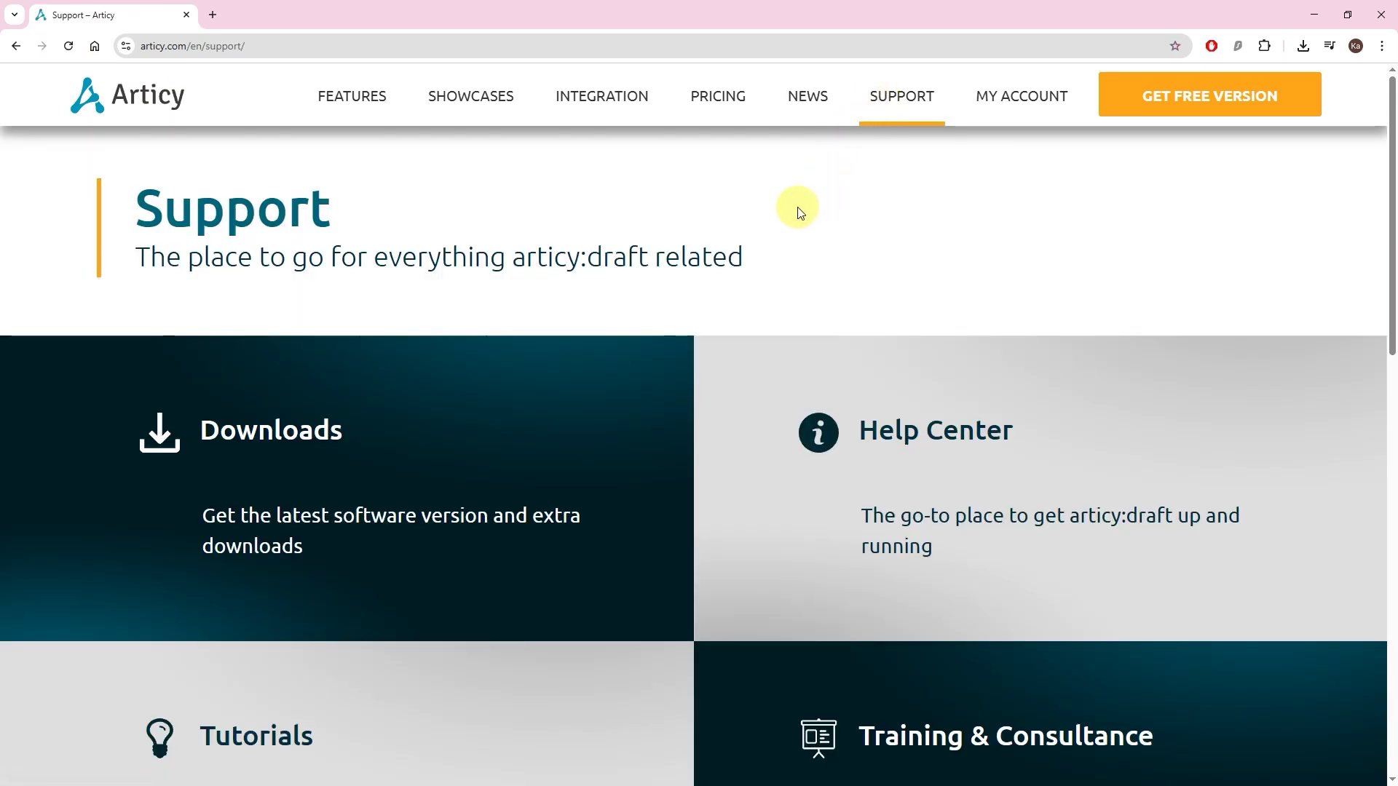
click(631, 371)
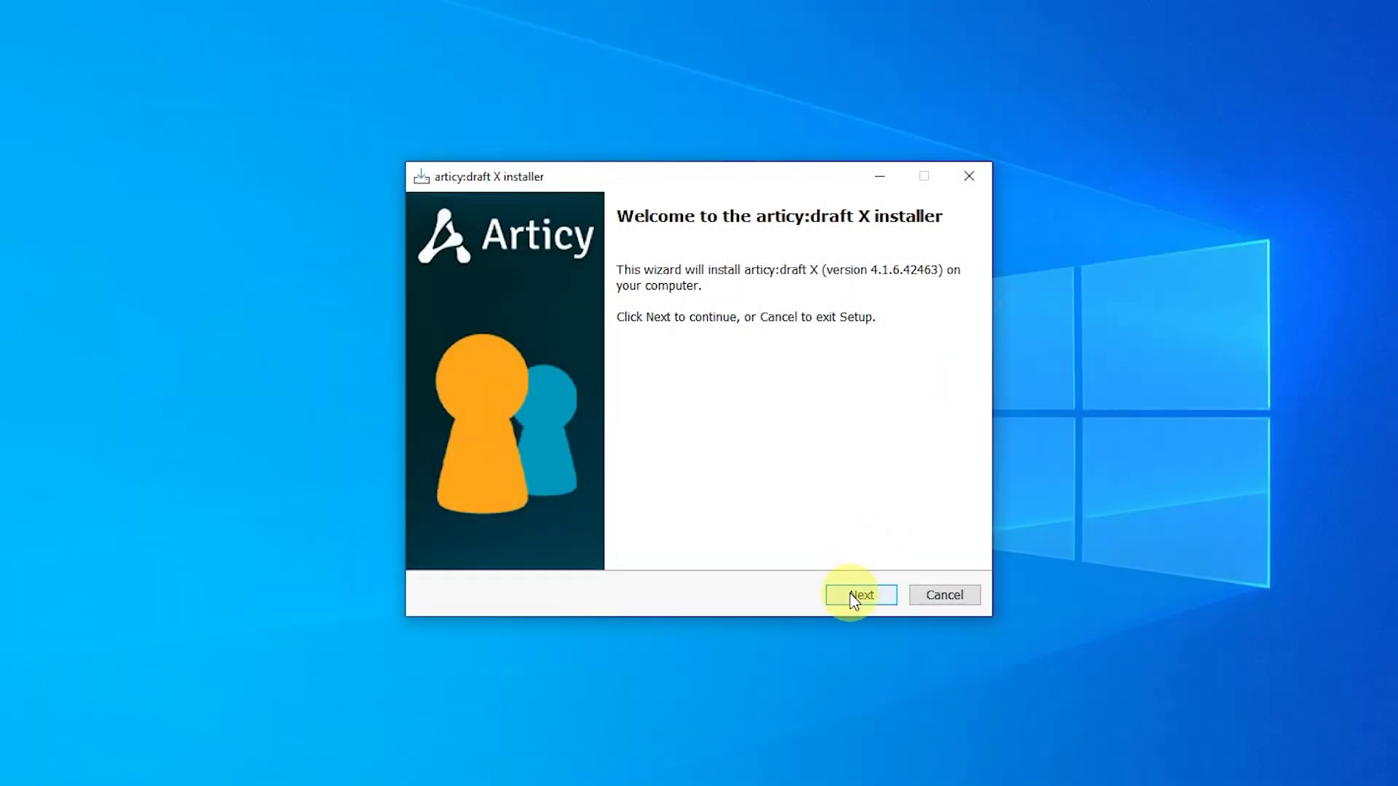
Step: Accept the license and install to the default folder with Maniac Manfred and Dracula demos
click(850, 592)
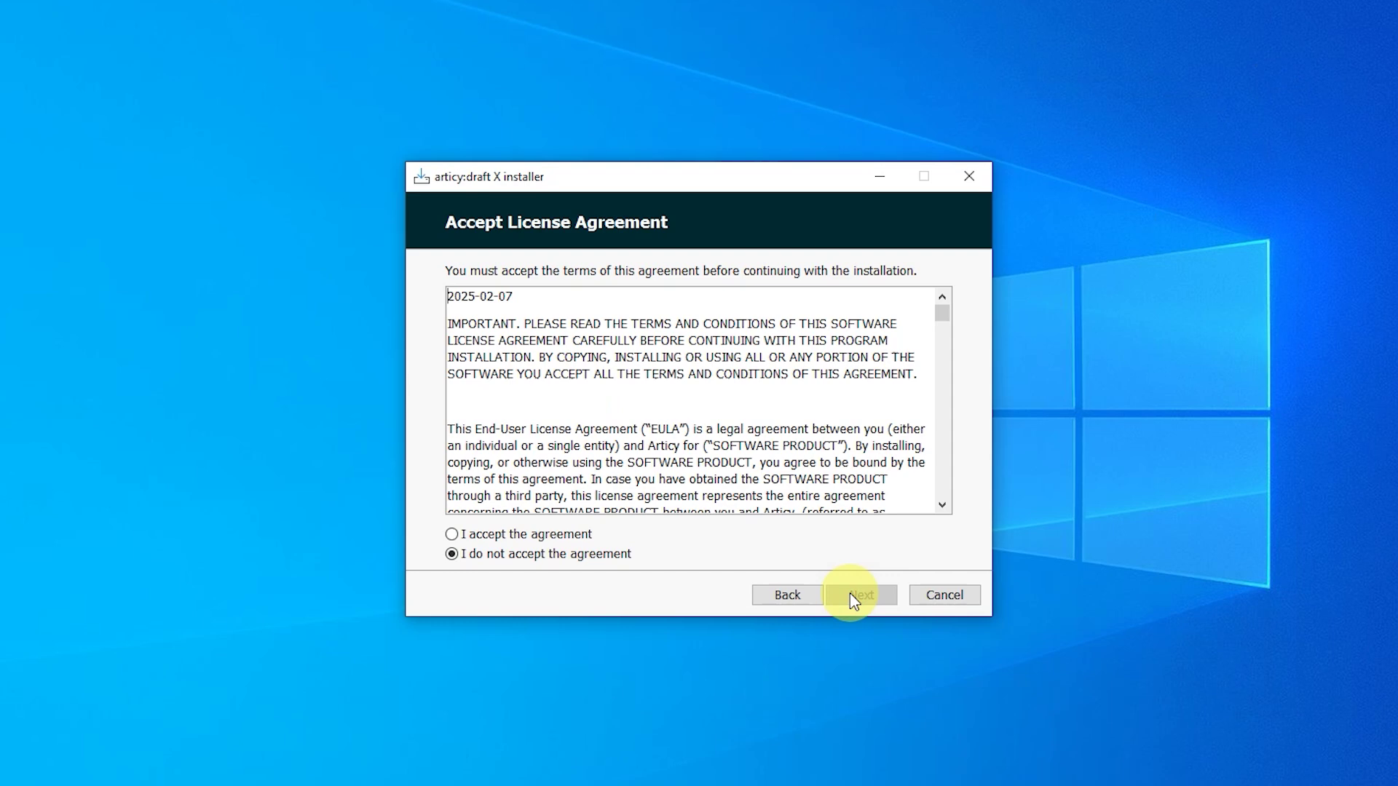
click(585, 537)
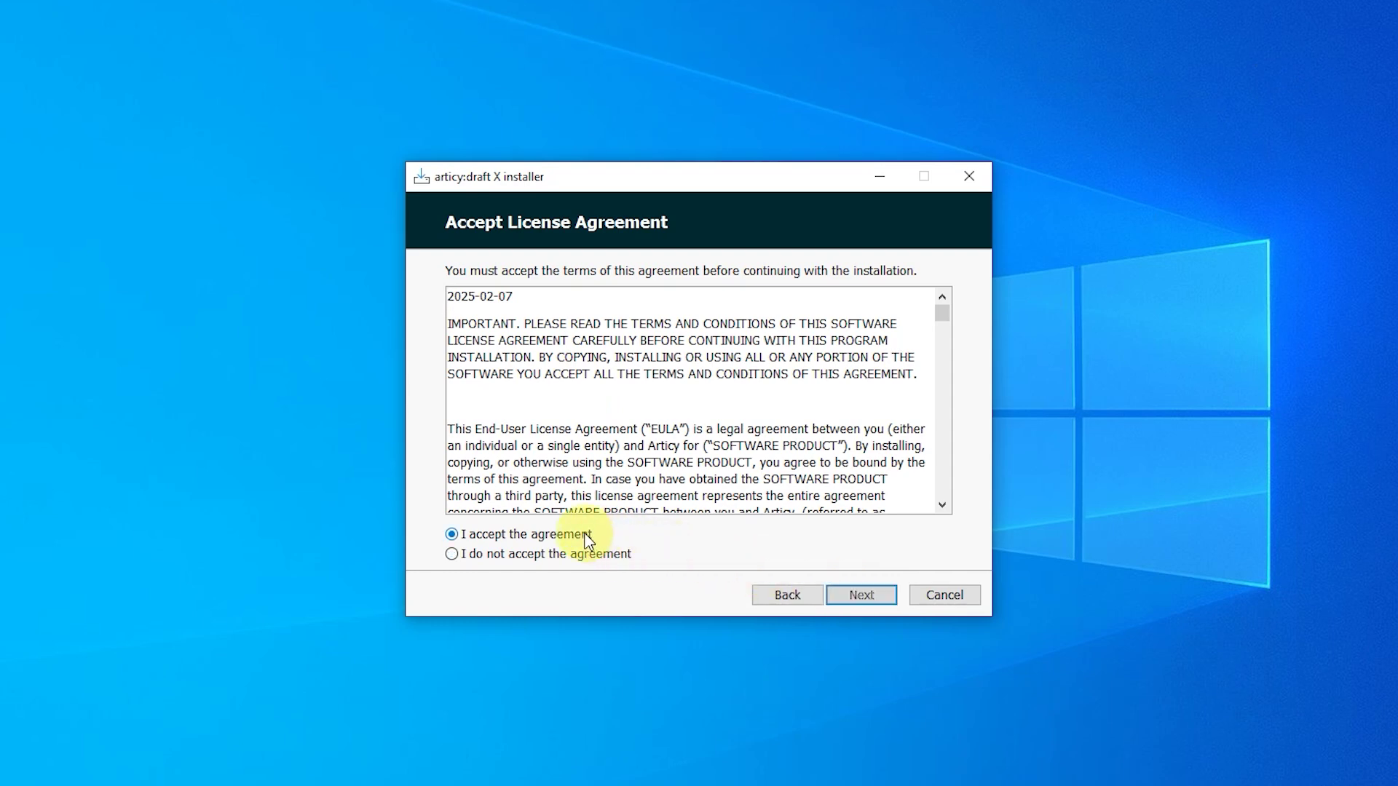
click(876, 595)
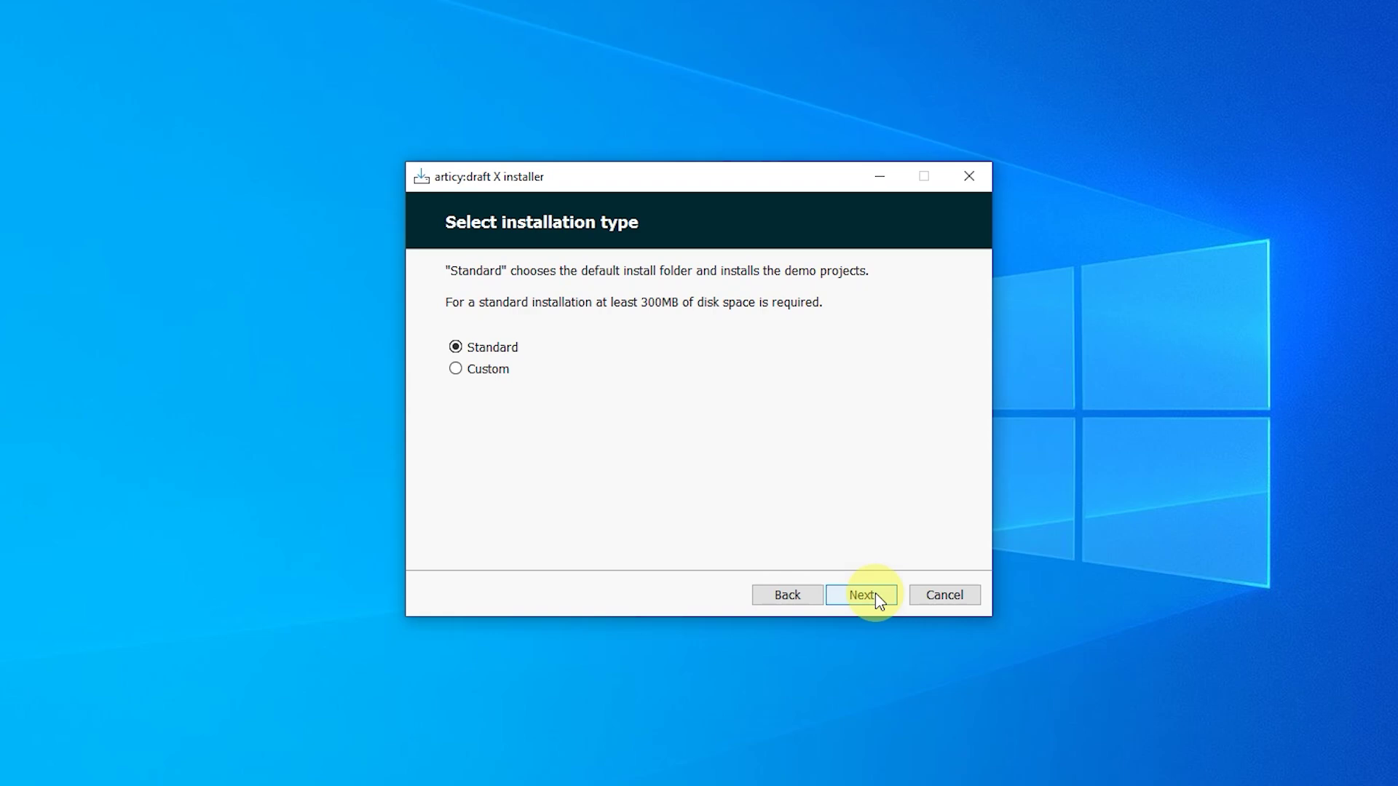
click(507, 372)
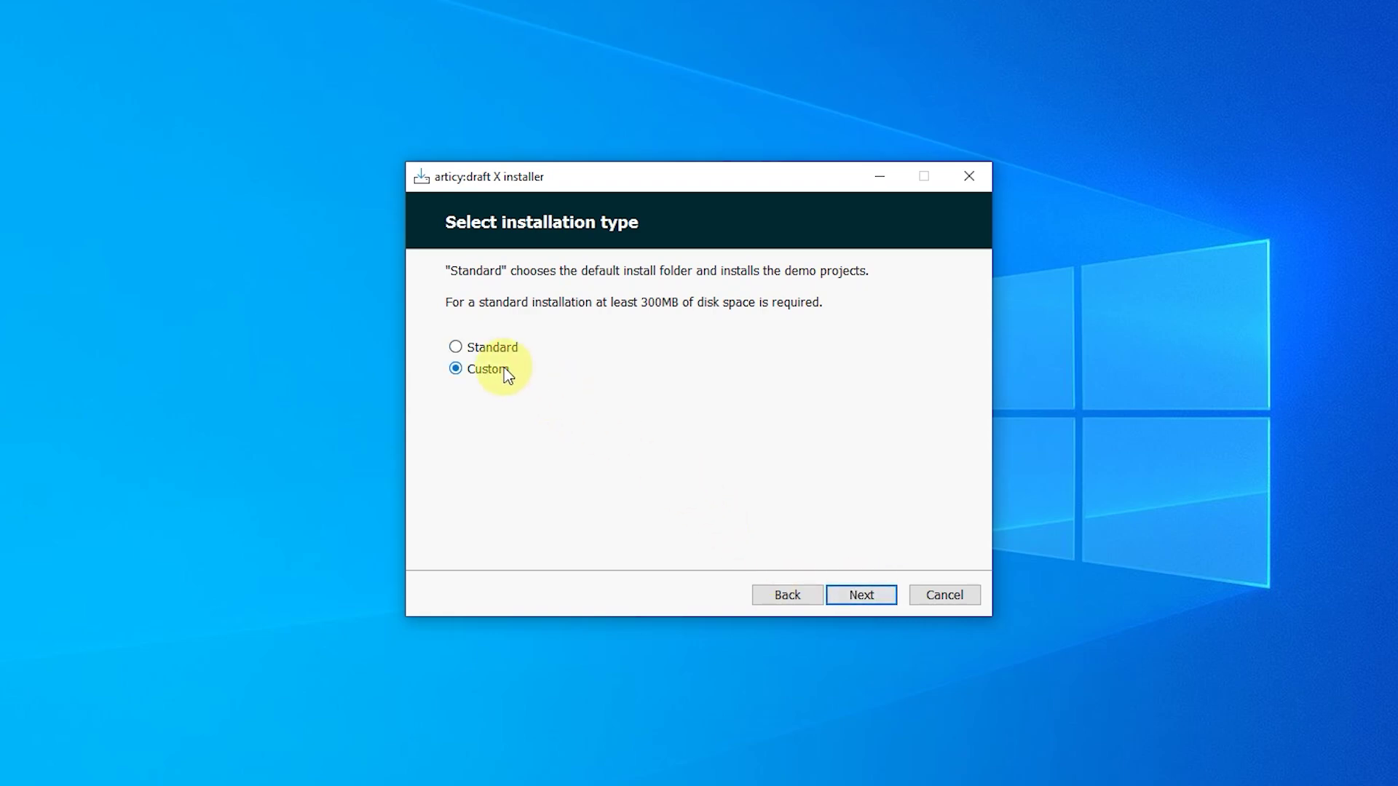
click(880, 594)
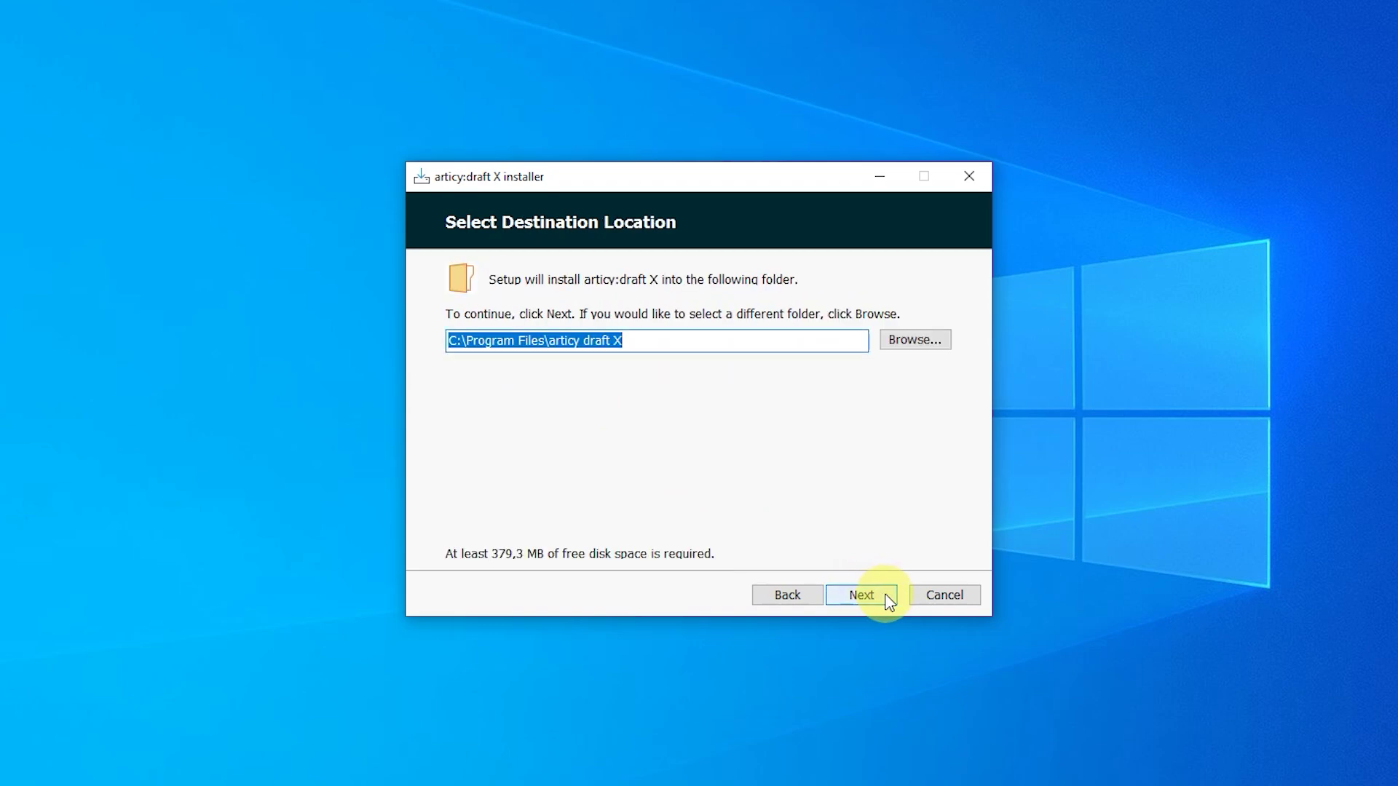
click(888, 600)
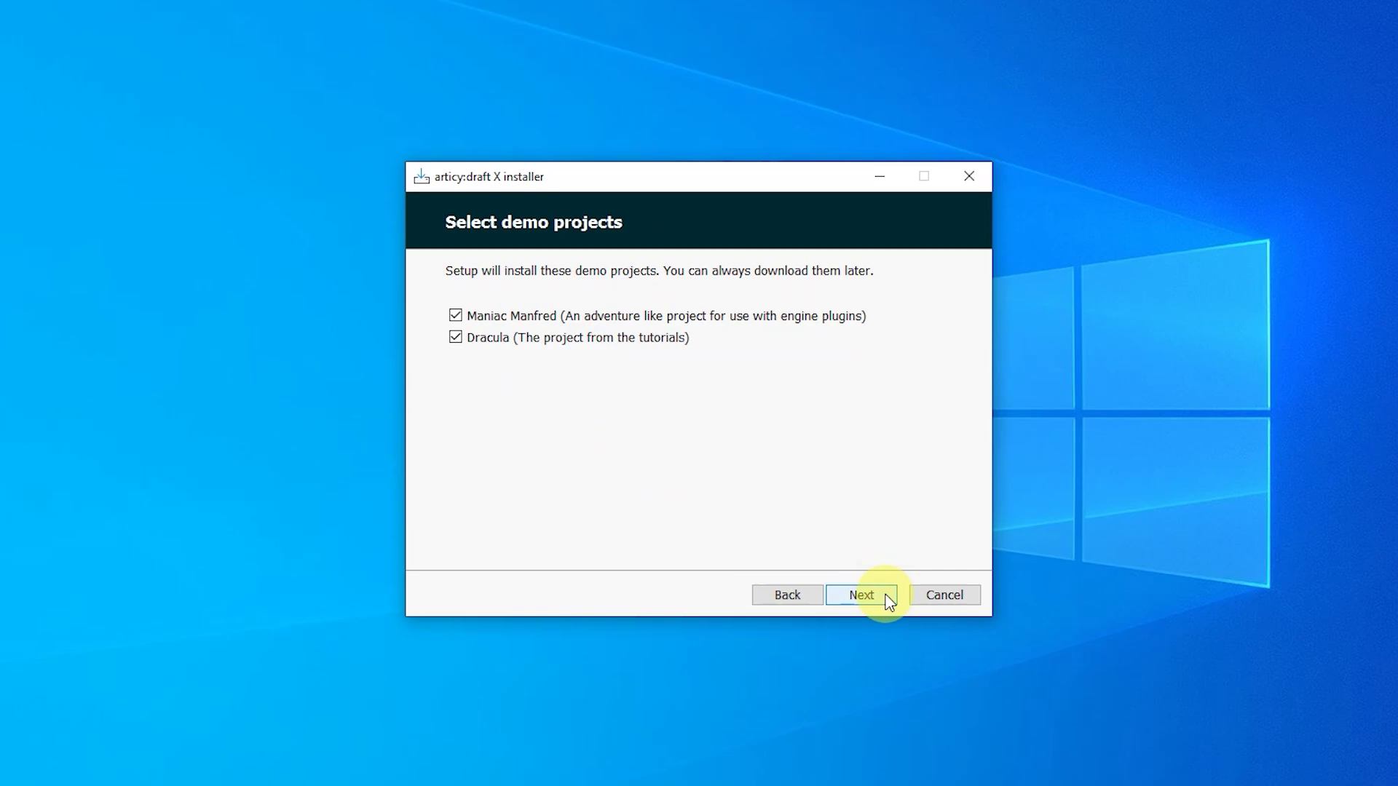
click(878, 600)
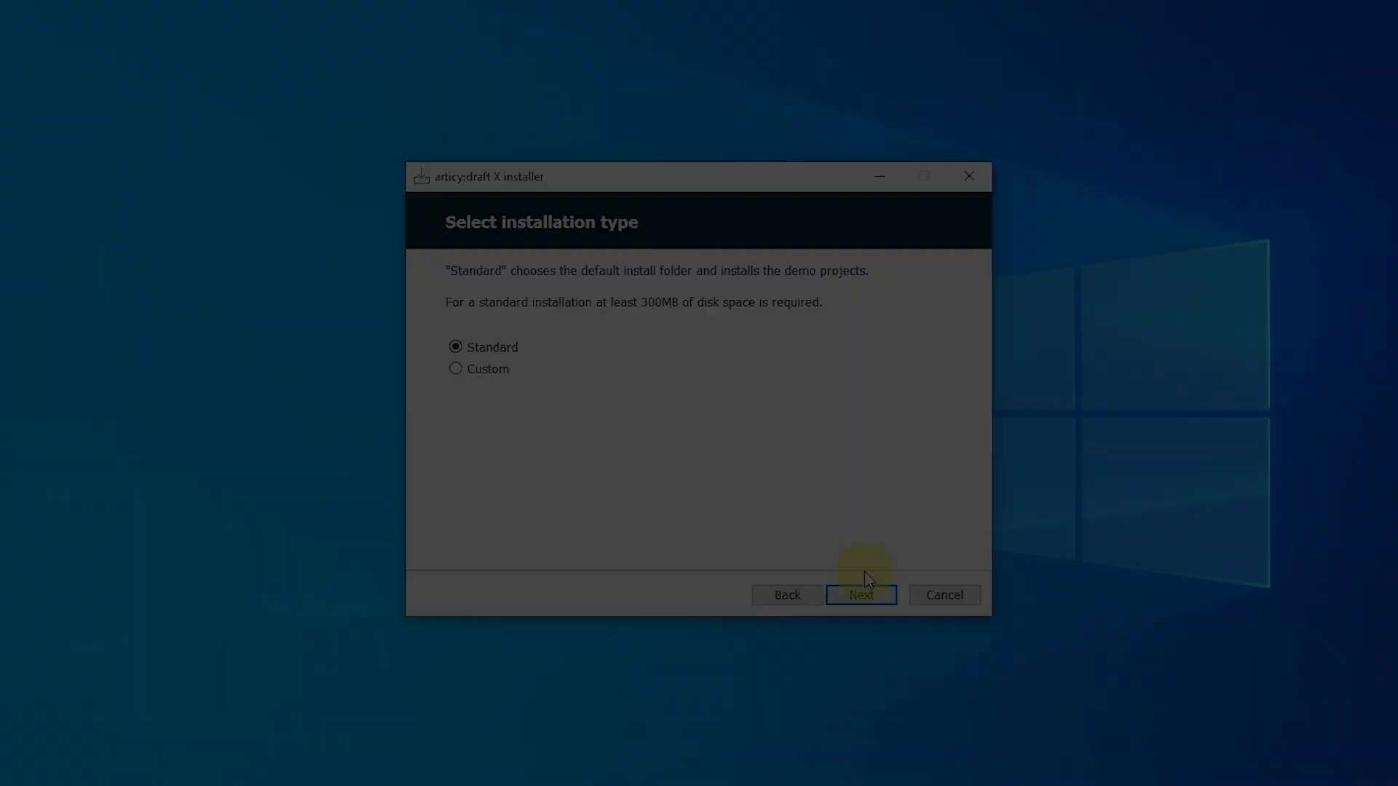
click(878, 599)
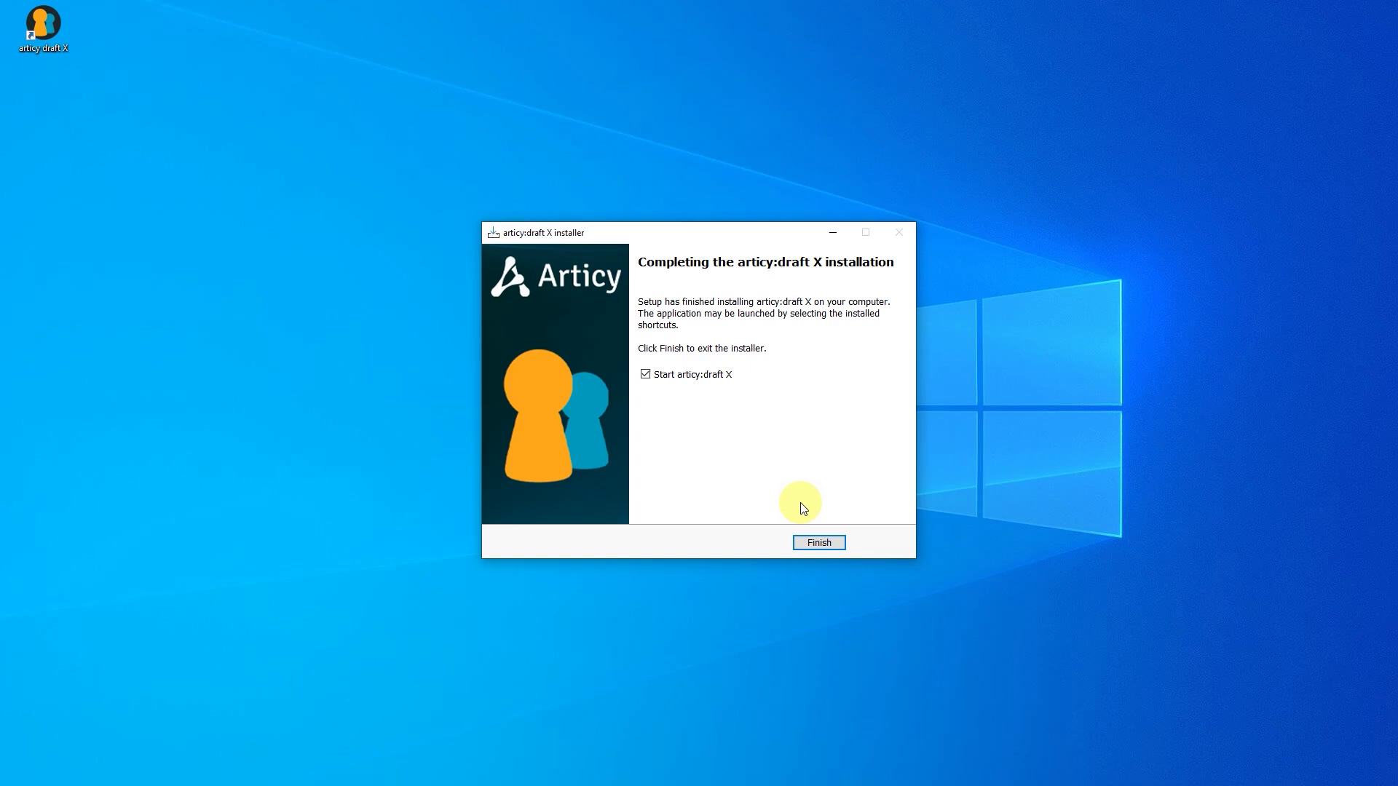
Step: Finish the installer to launch articy:draft X and paste the license key
click(819, 543)
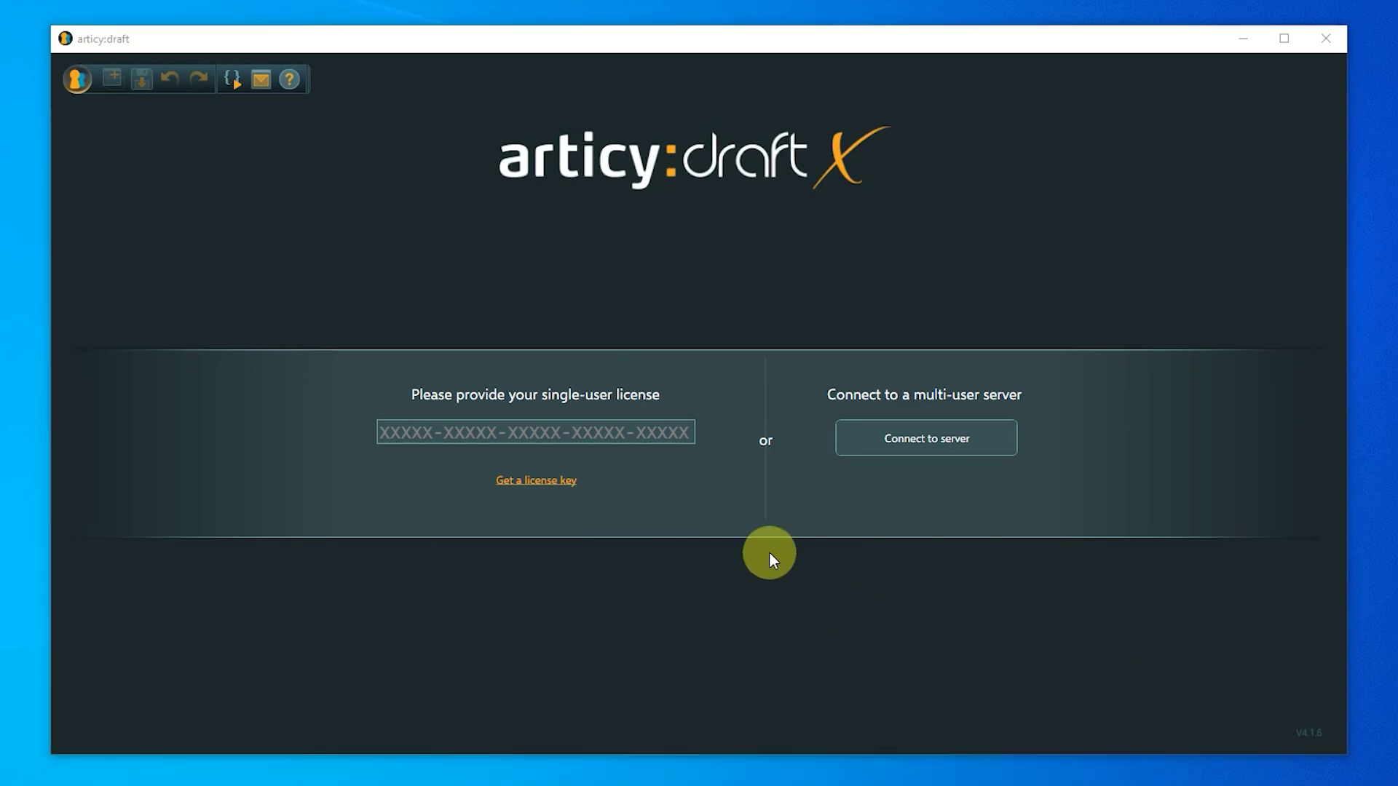
click(389, 434)
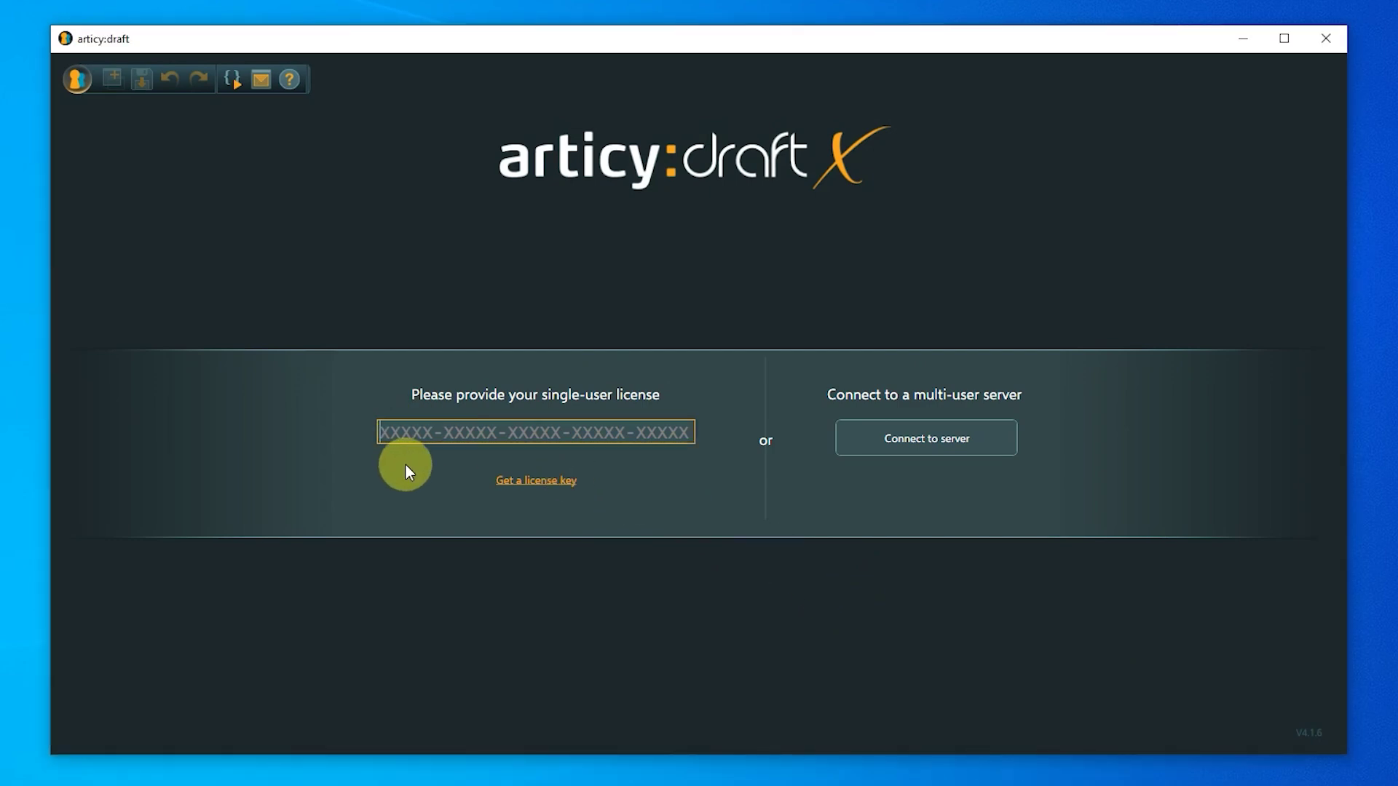
key(ctrl+v)
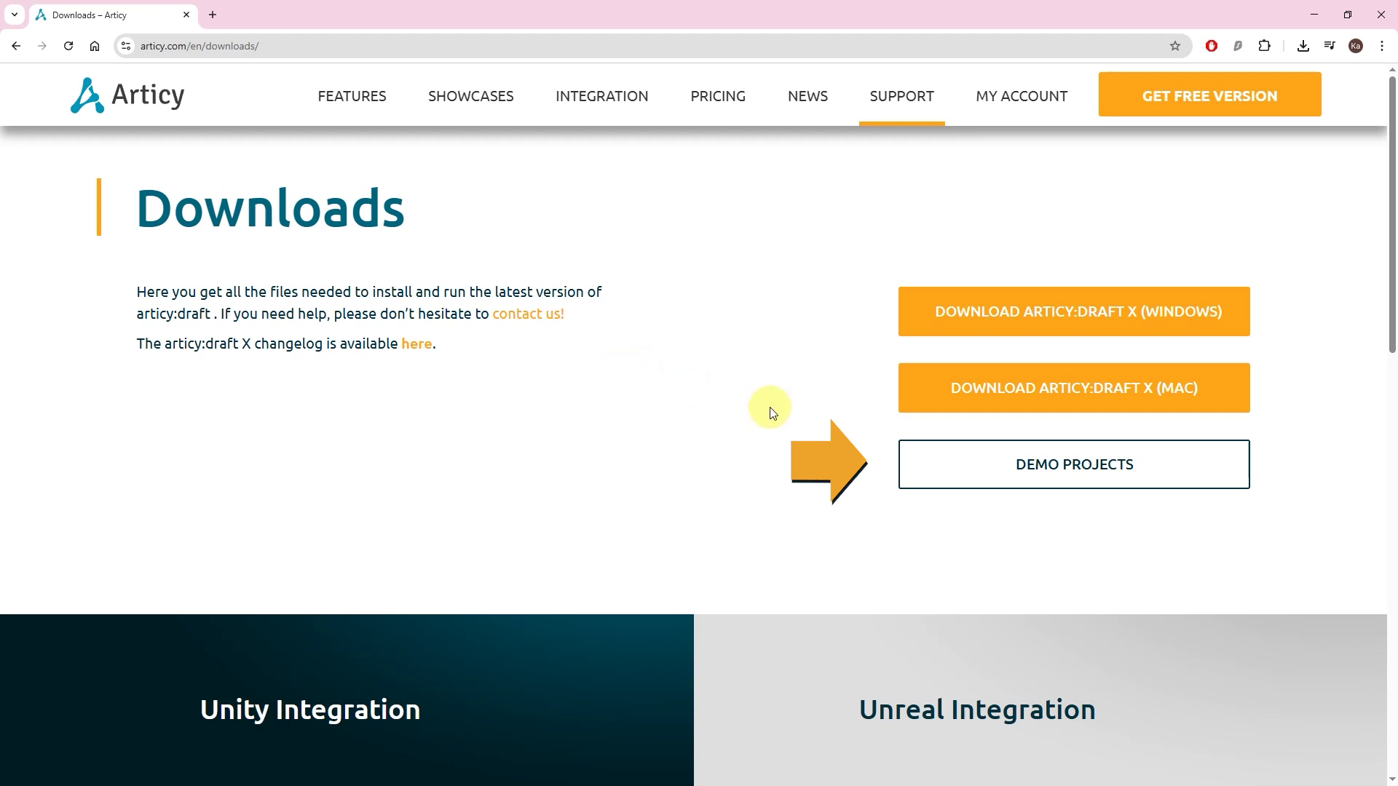
Step: Open the Demo Projects page and scroll to the demo package DOWNLOAD button
click(914, 454)
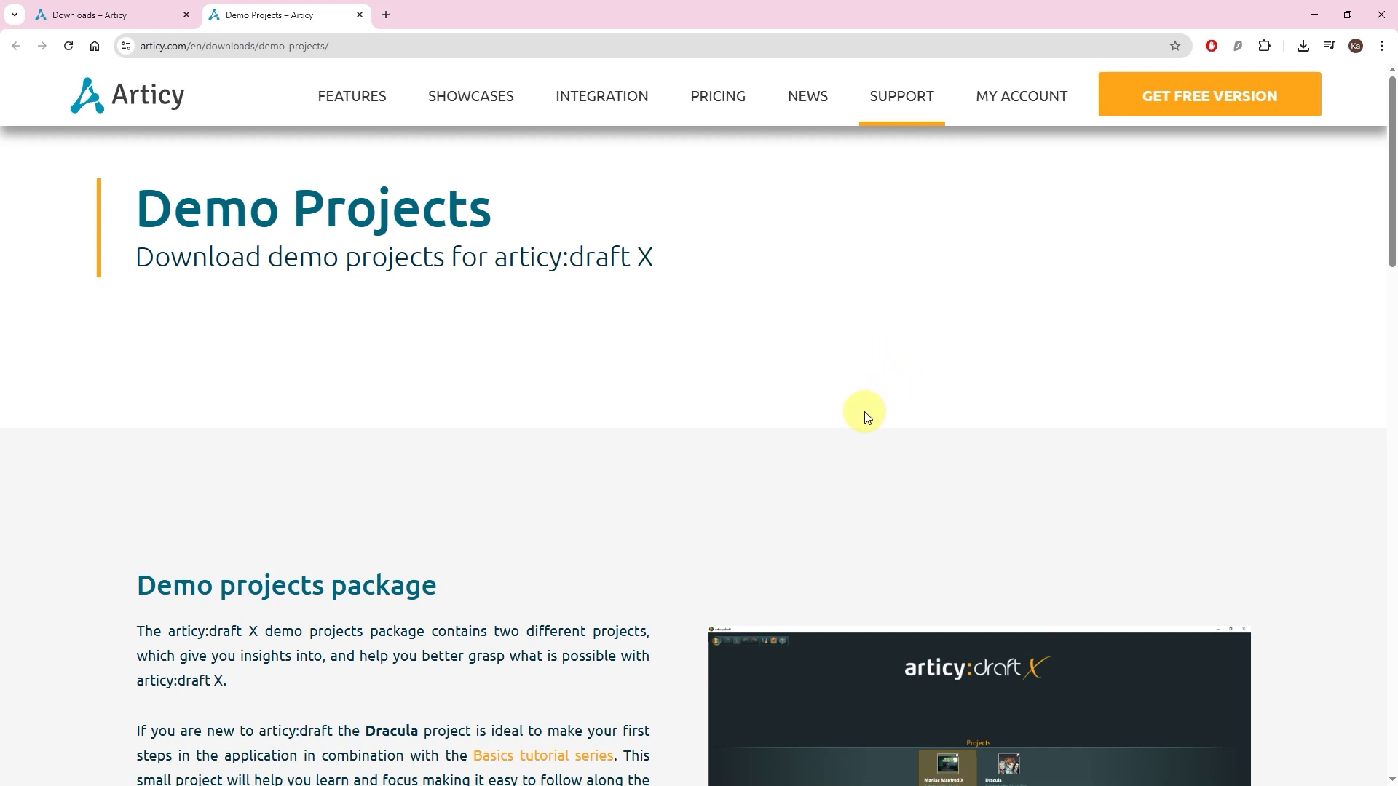
scroll(865, 412, down, 8)
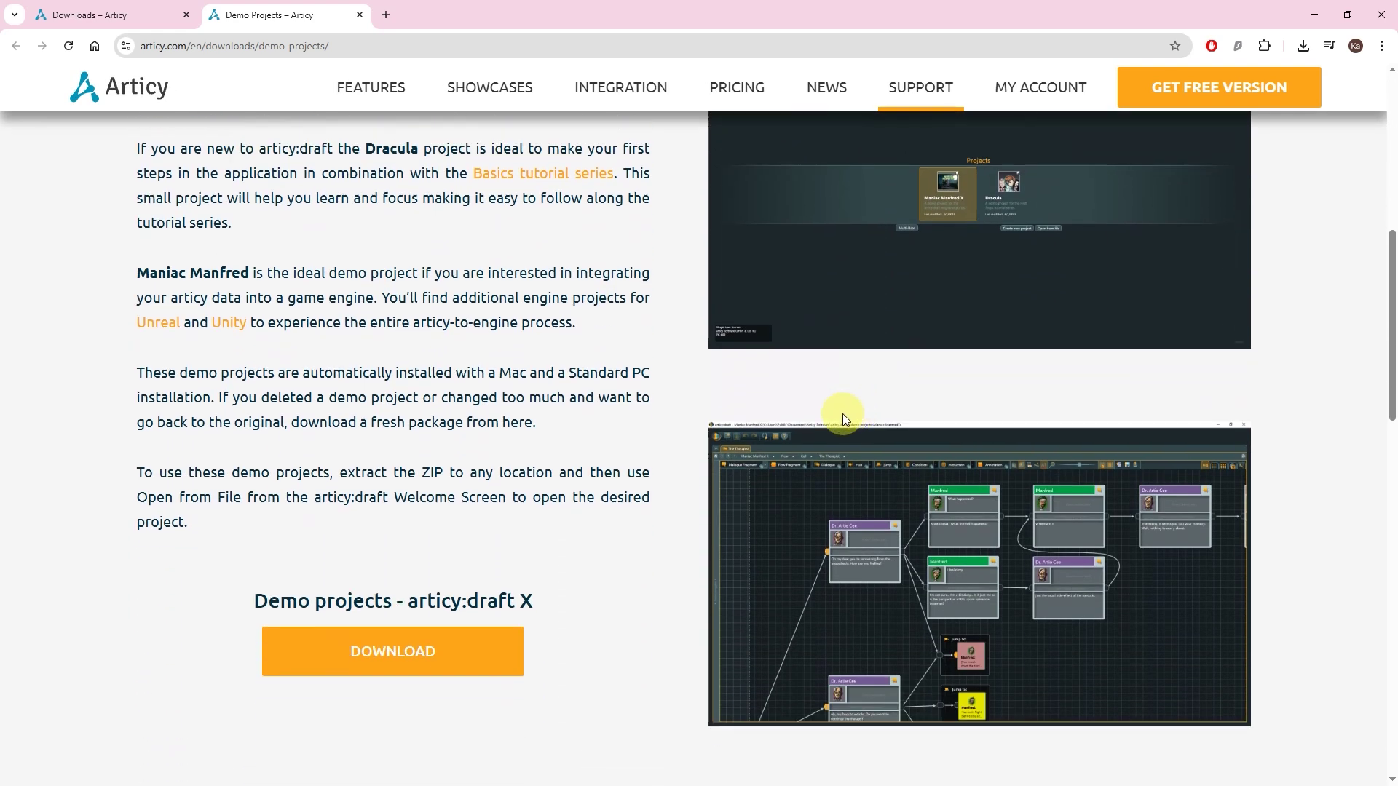